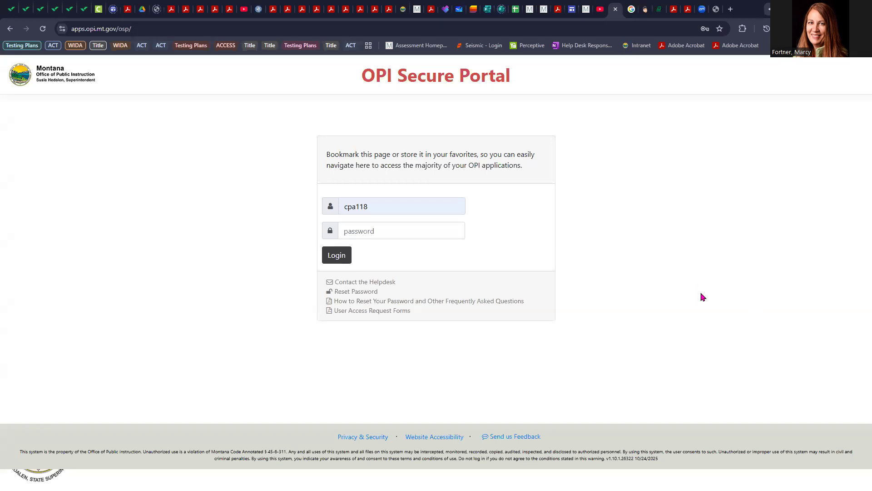
Step: Log in to the OPI Secure Portal by entering the account password for the prefilled username
left_click(409, 237)
type("••••")
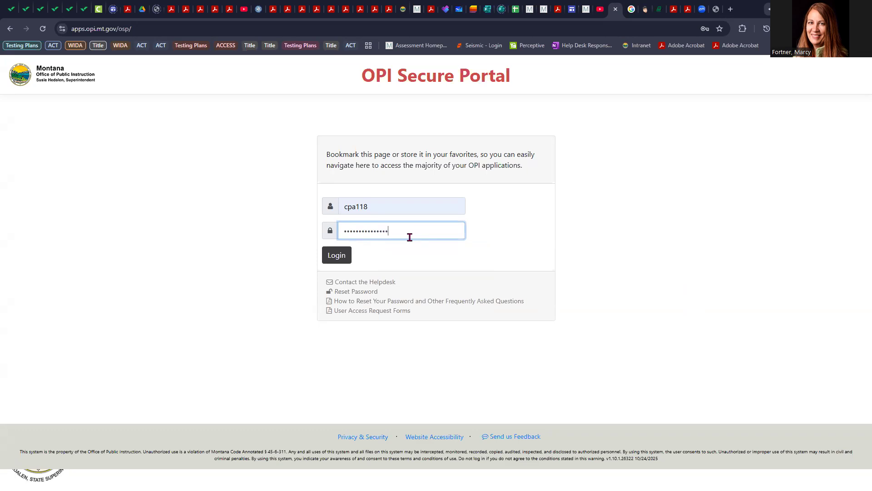
key("Return")
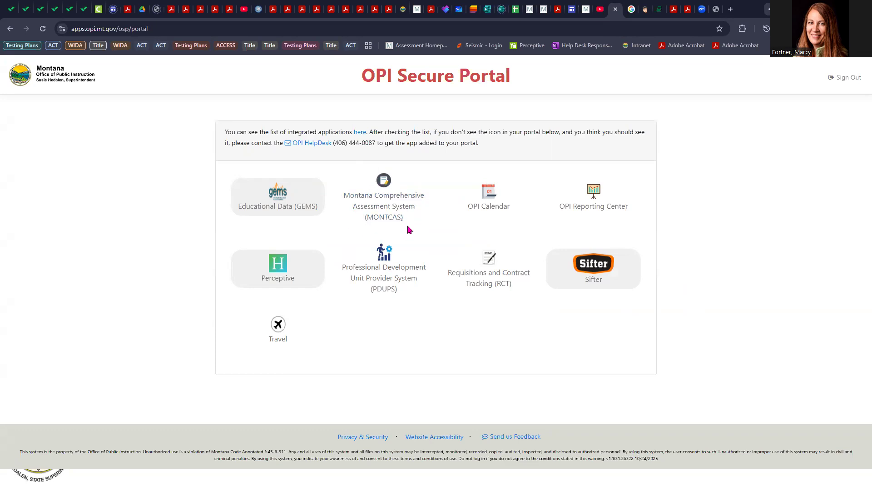
Step: Open the testing incident entry page in the MontCAS application and set the system to Sunnydale Public Schools
left_click(390, 210)
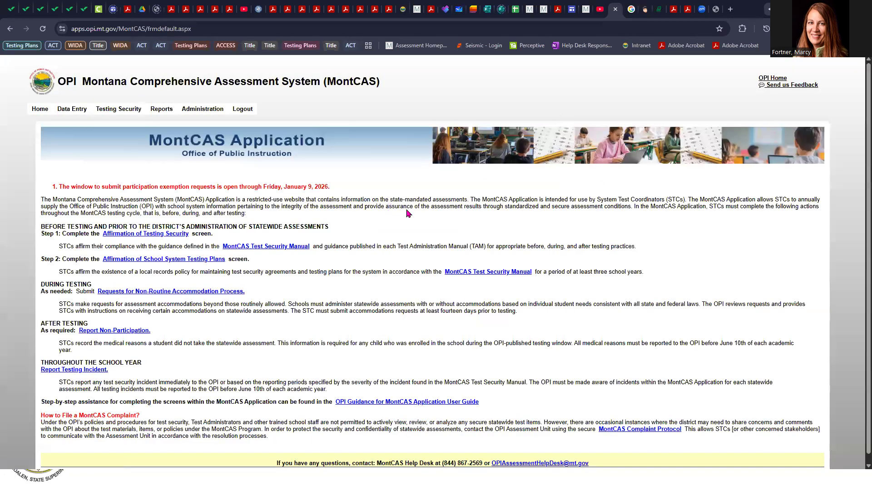
key("ctrl+plus")
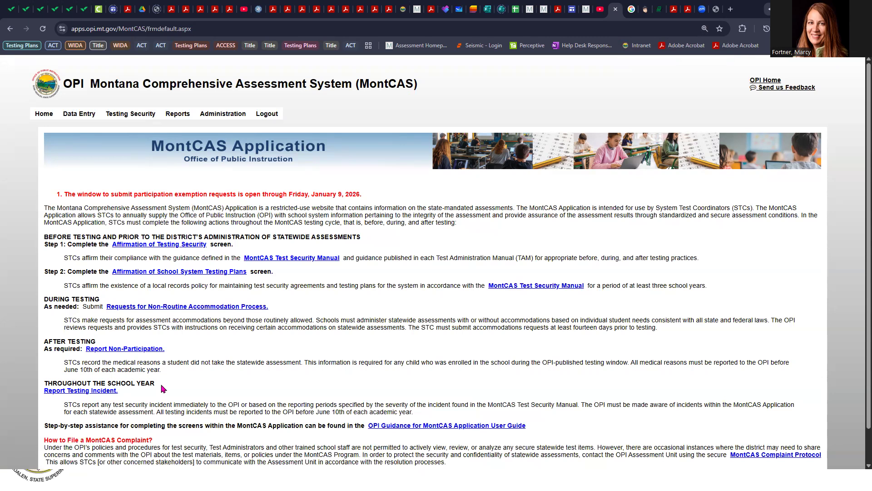
mouse_move(76, 117)
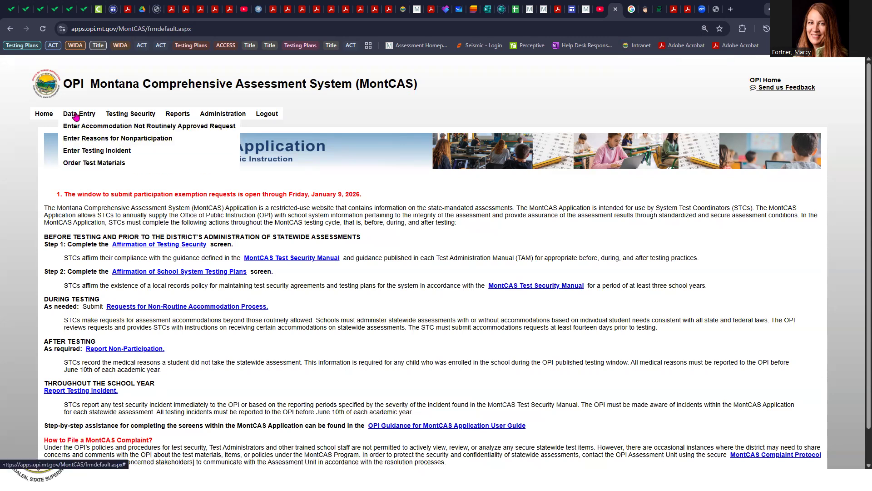
left_click(79, 154)
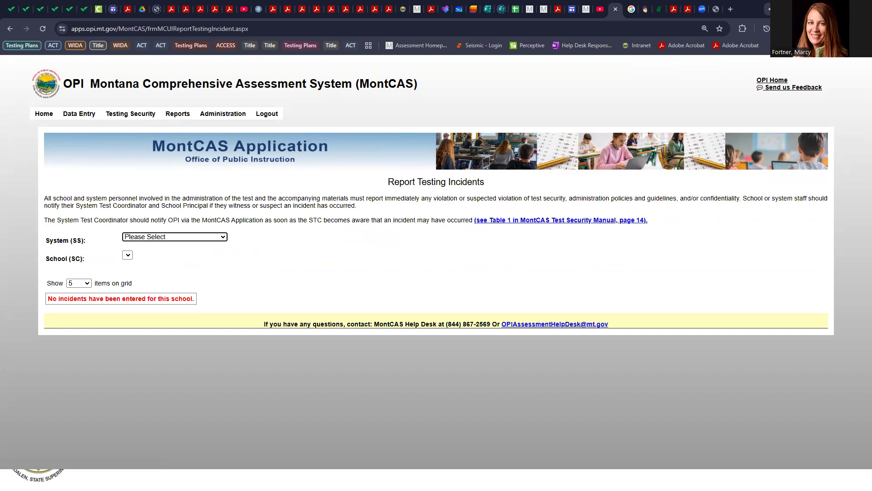
left_click(223, 238)
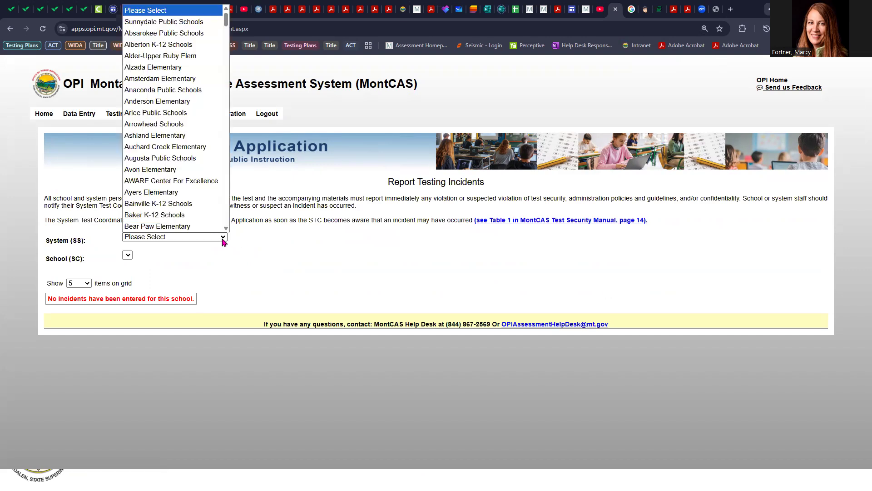
left_click(168, 22)
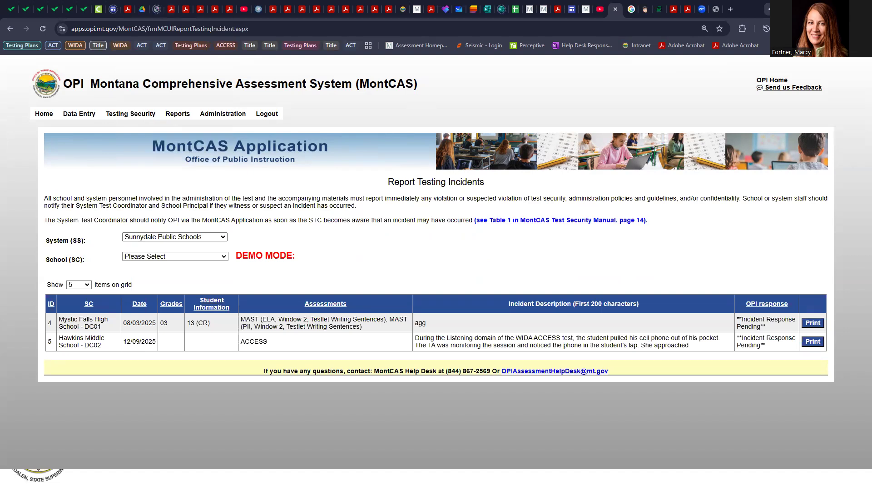
Step: Show the incident report form for Mystic Falls High School - DC01, Hawkins Middle School - DC02 and Springfield Elementary - DC03 in turn
left_click(220, 257)
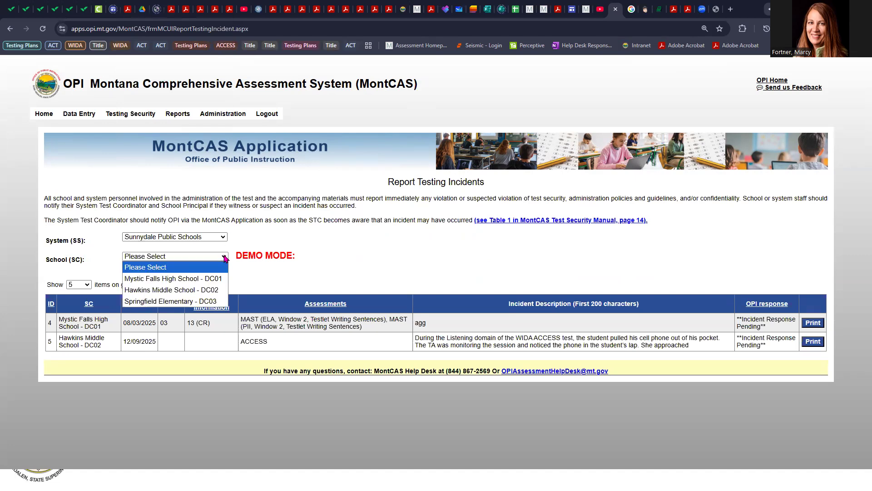
left_click(202, 278)
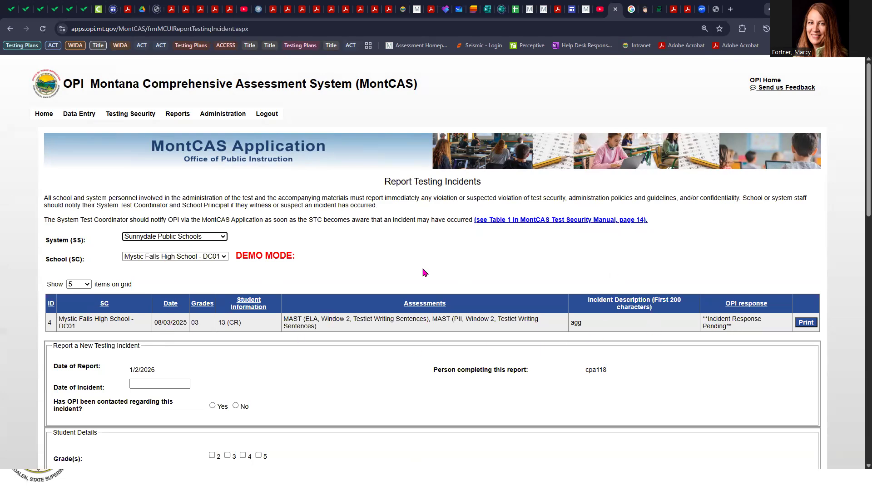
left_click(223, 257)
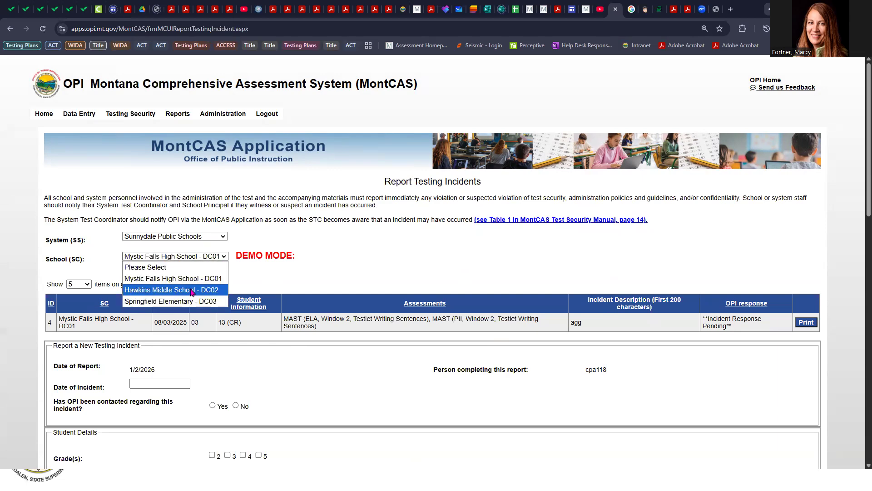
left_click(191, 290)
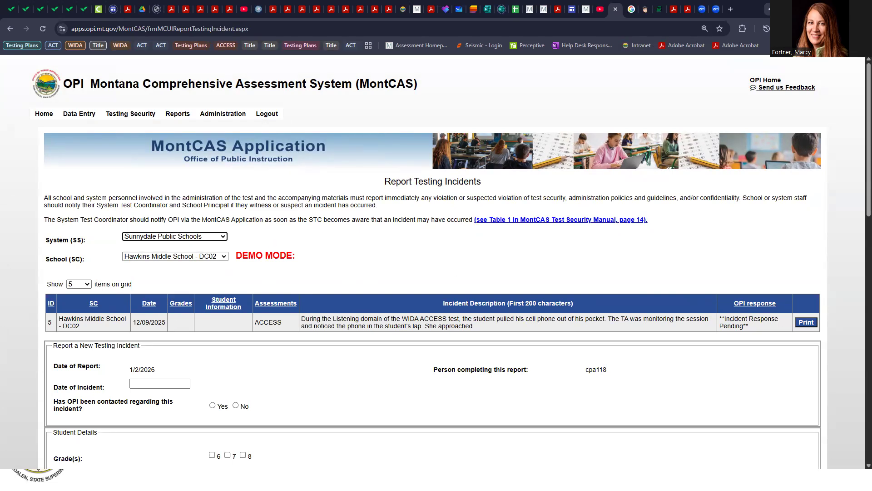
left_click(224, 257)
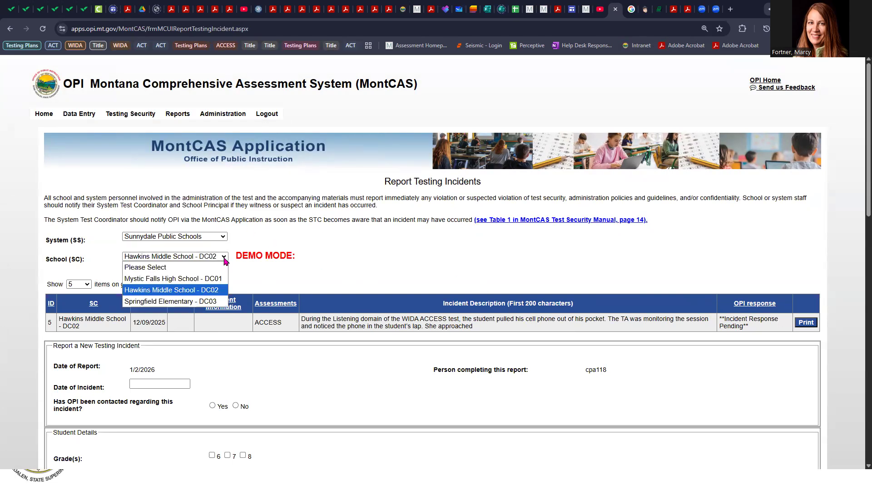
left_click(170, 301)
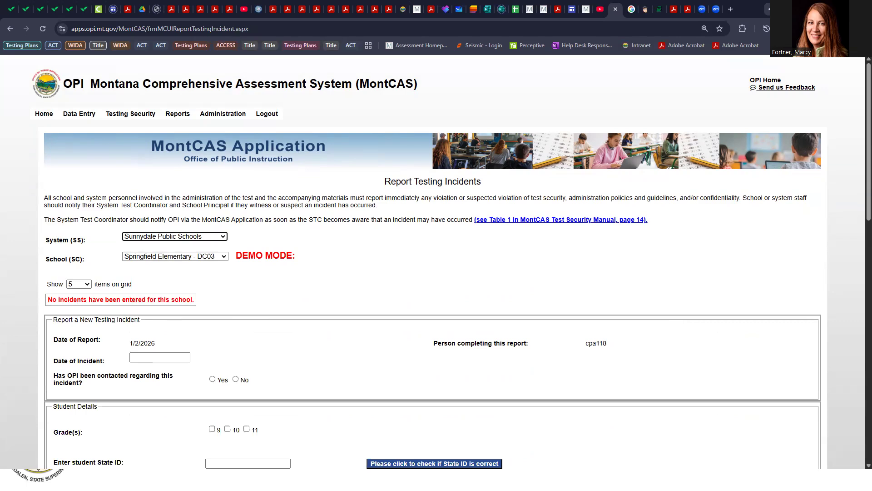
Step: Set the school to Hawkins Middle School - DC02 and the date of incident to 12/9/2025
left_click(221, 257)
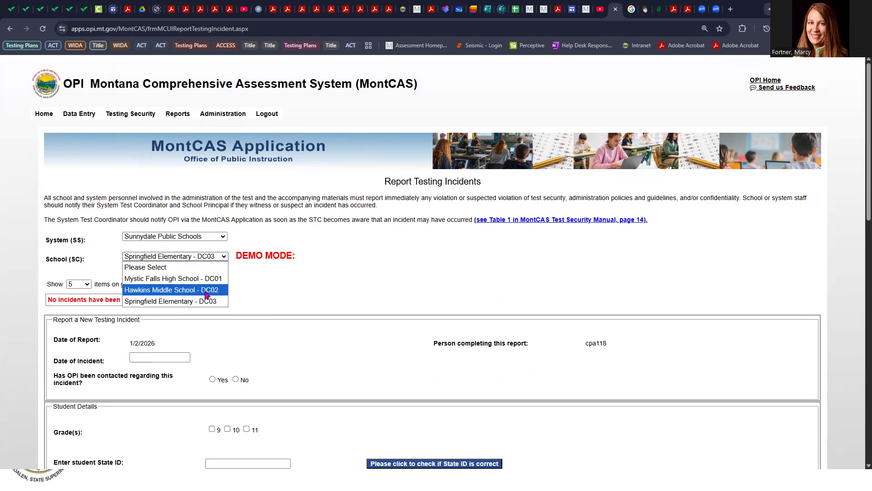
left_click(207, 290)
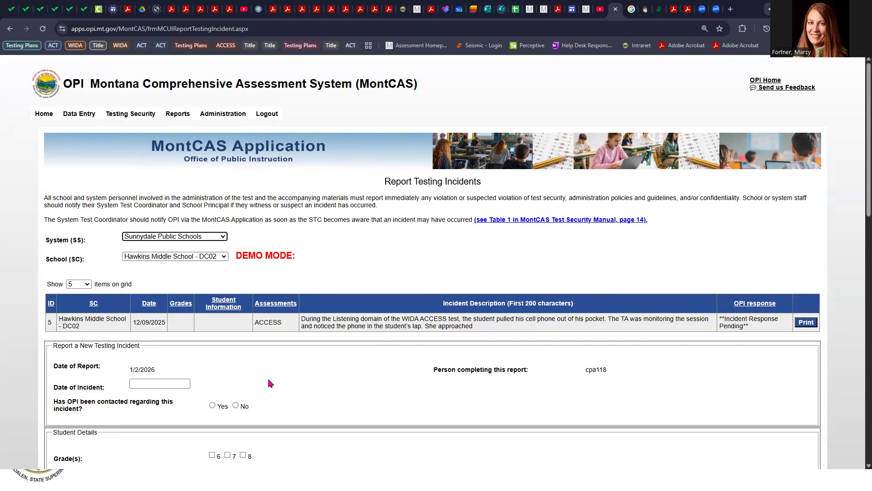
scroll(241, 288, "down", 4)
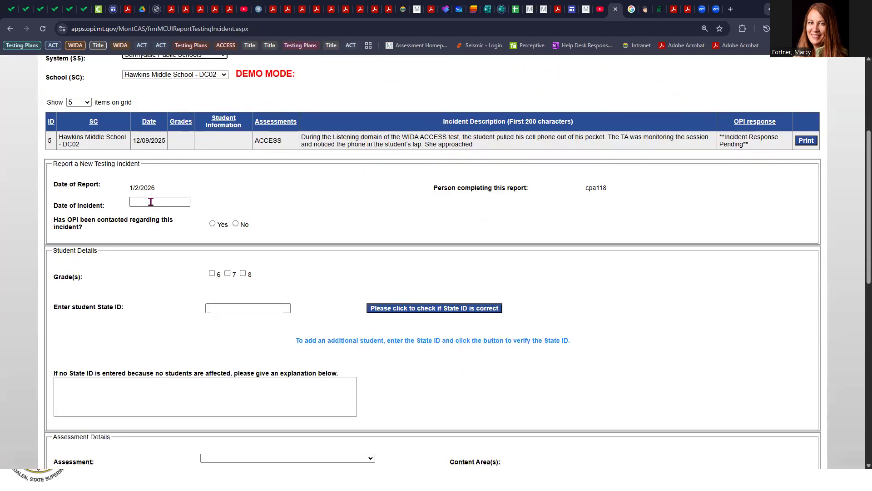
left_click(150, 202)
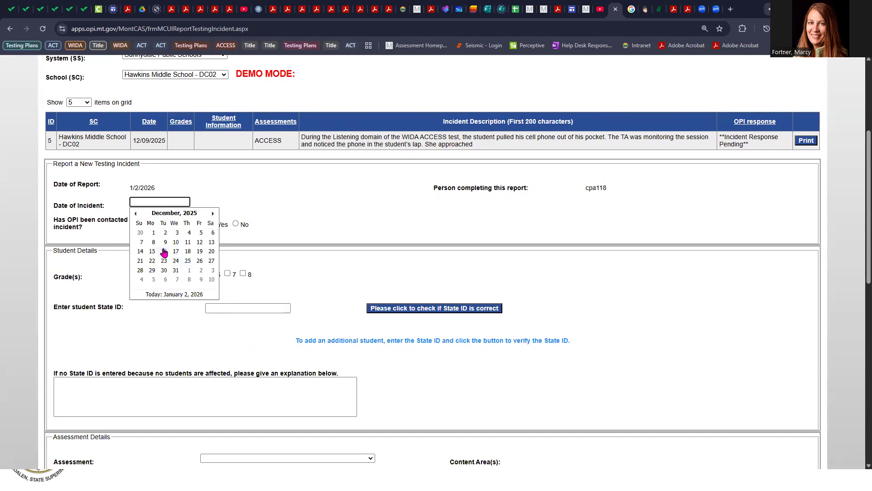
left_click(164, 241)
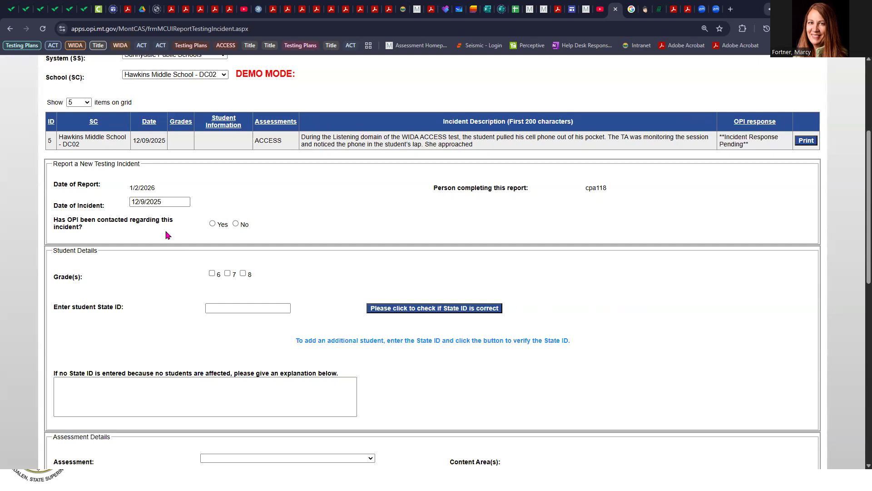
Step: Answer No to whether OPI has been contacted about the incident, and mark grade 6 in the student details
left_click(213, 223)
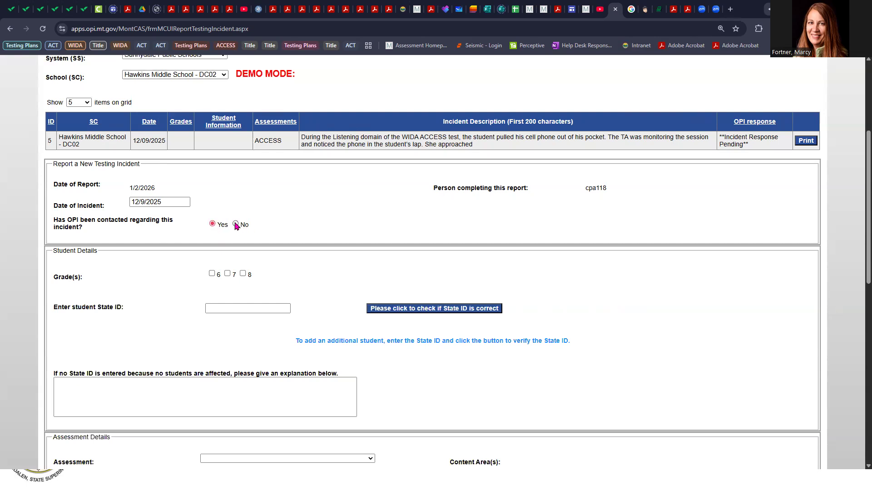
left_click(236, 224)
left_click(212, 274)
Step: Enter "Fire drill that stopped testing." as the explanation for no State ID, and clear it again
left_click(206, 396)
type("Fire drill that stopped testing.")
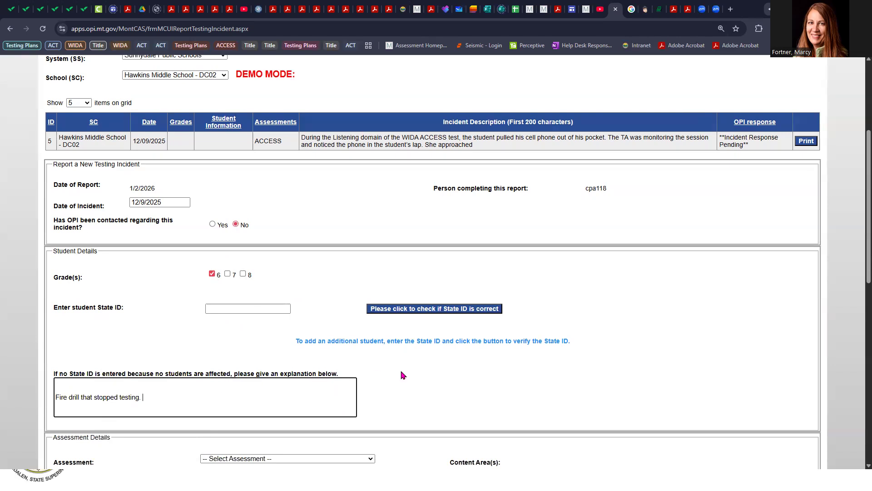
scroll(401, 376, "down", 2)
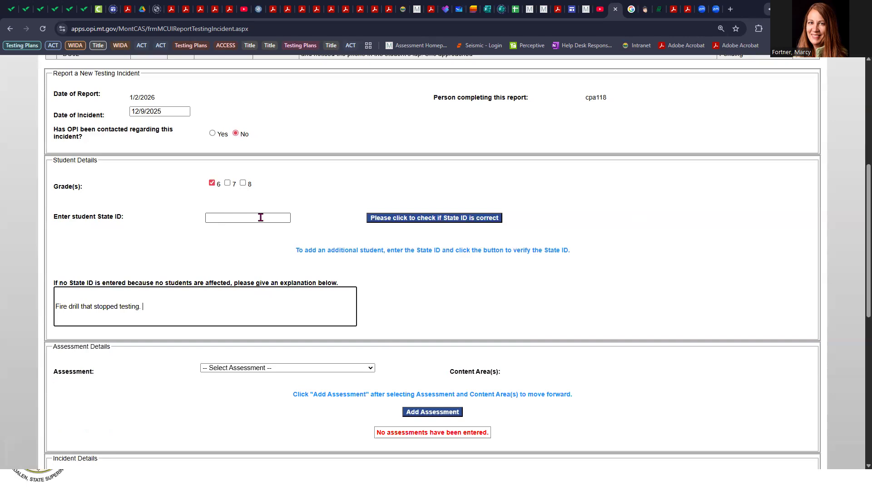
left_click(372, 368)
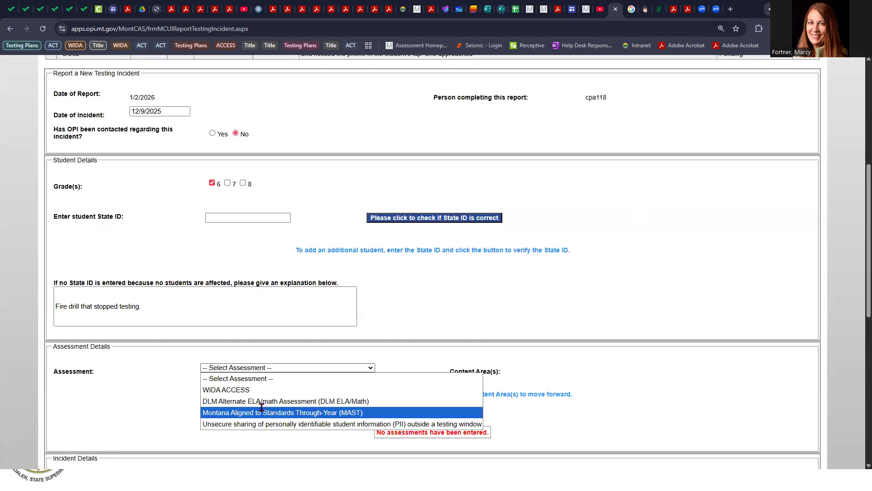
triple_click(182, 396)
triple_click(54, 305)
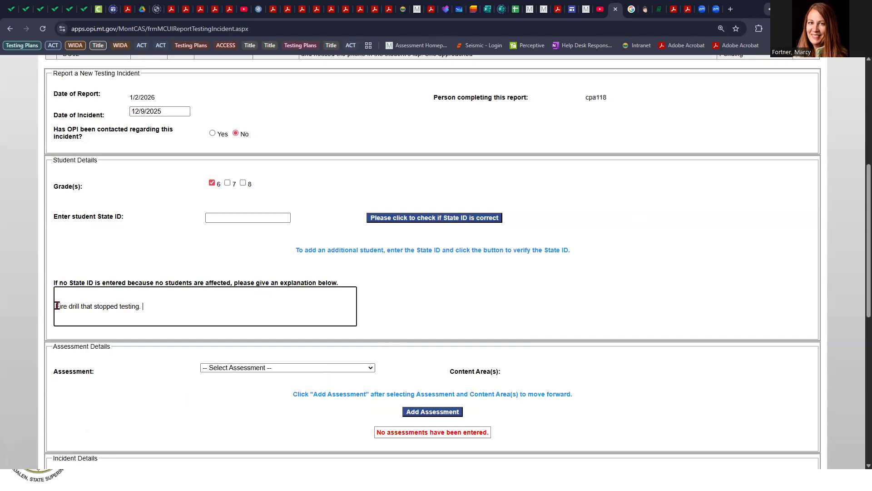
key("BackSpace")
Step: Enter and verify a grade 6 student's State ID, and remove that student from the report
left_click(246, 217)
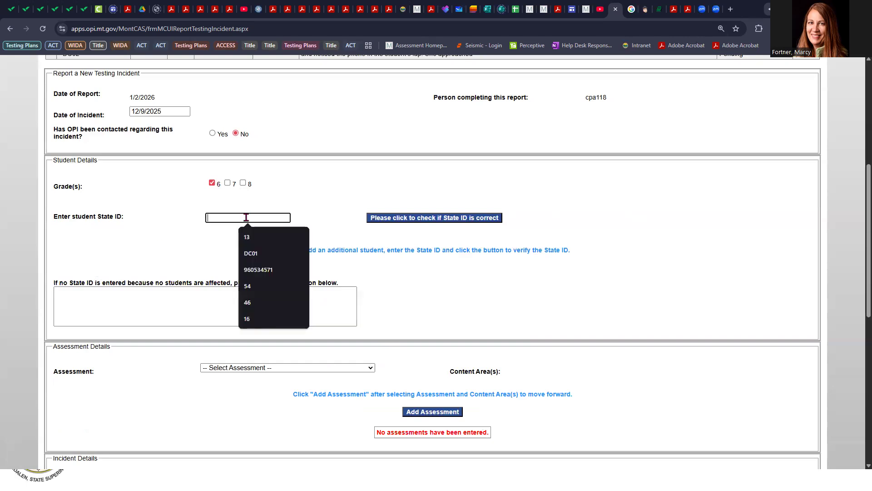
type("16")
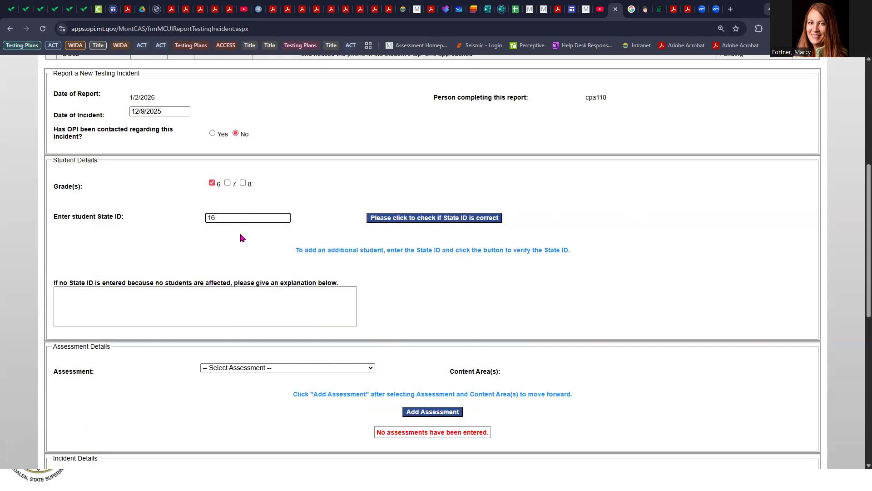
left_click(398, 219)
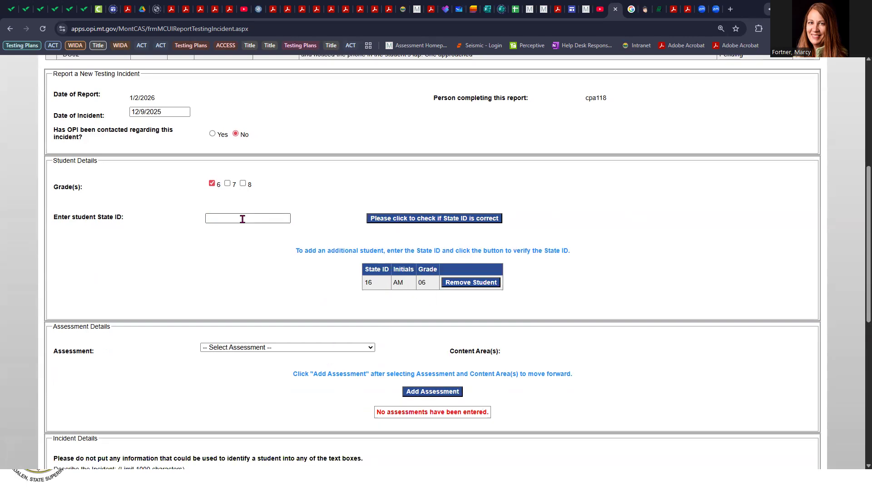
left_click(468, 282)
Step: Try to verify a different student's State ID with grade 6 selected
left_click(207, 218)
left_click(212, 221)
type("24")
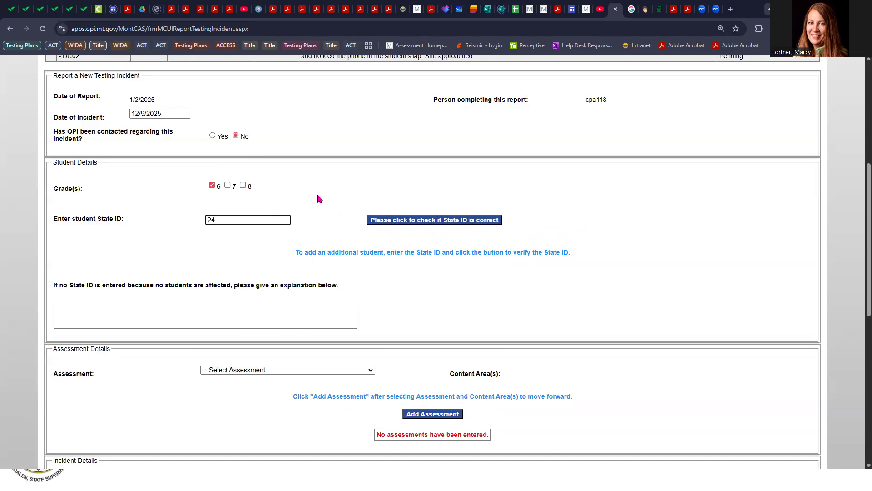
left_click(318, 211)
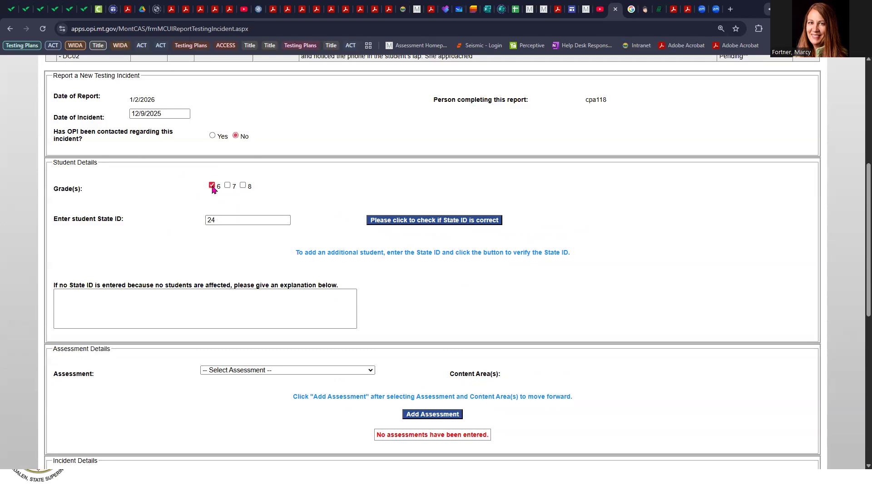
left_click(382, 222)
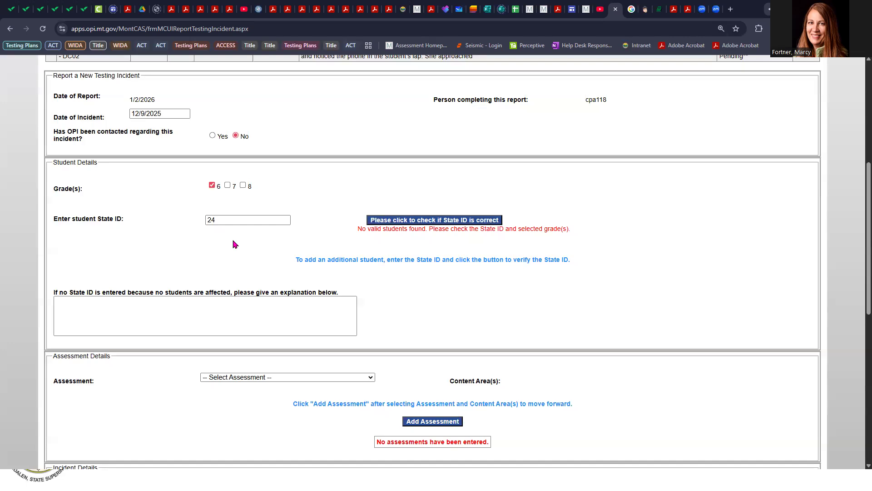
Step: Replace the State ID with the grade 6 student's State ID and verify it to add the student to the report
left_click_drag(226, 219, 192, 221)
type("16")
left_click(377, 222)
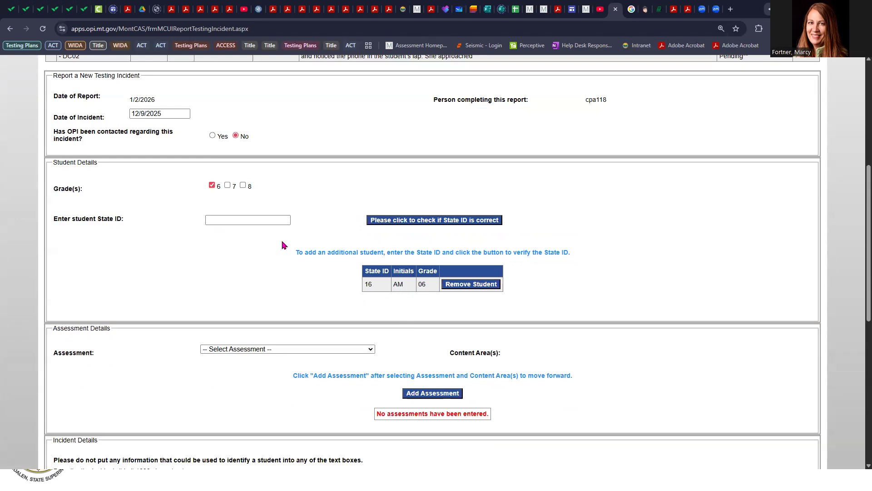
Step: Choose WIDA ACCESS as the assessment and Reading as its content area
scroll(253, 240, "down", 3)
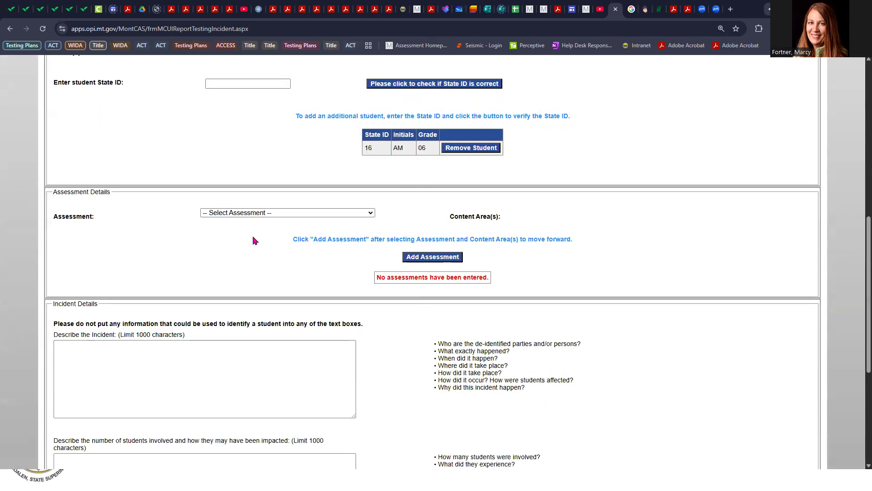
left_click(370, 213)
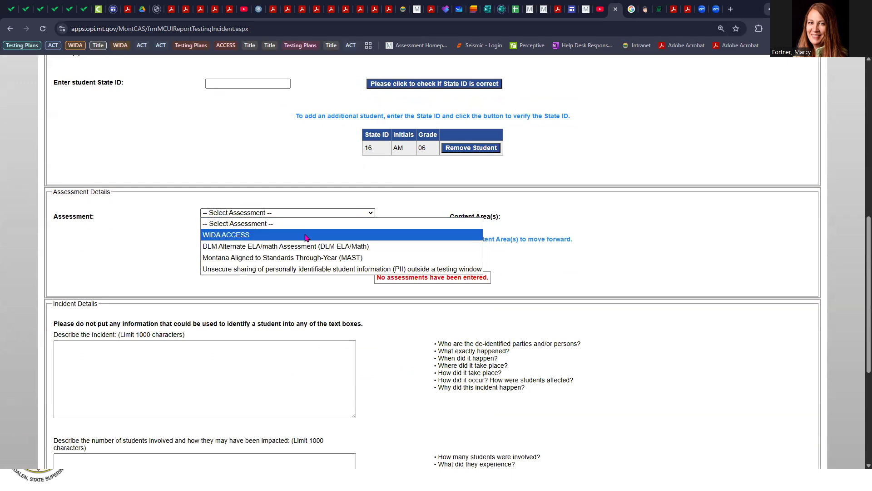
left_click(305, 235)
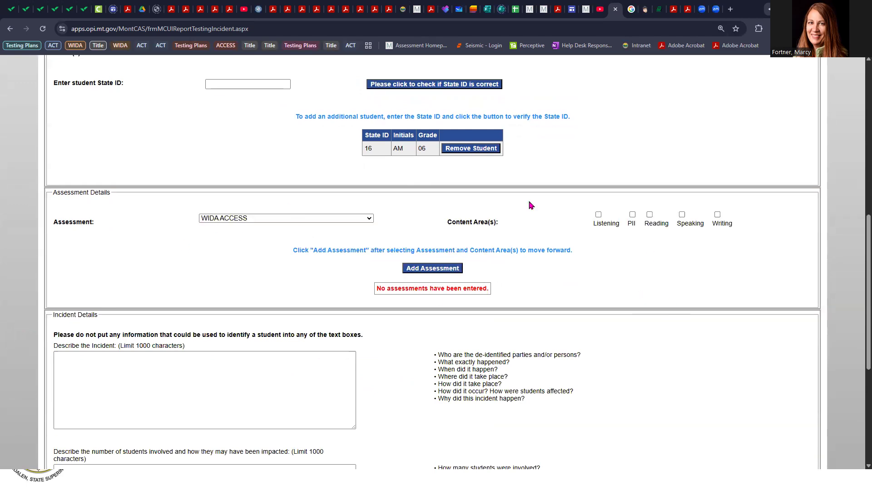
left_click(650, 217)
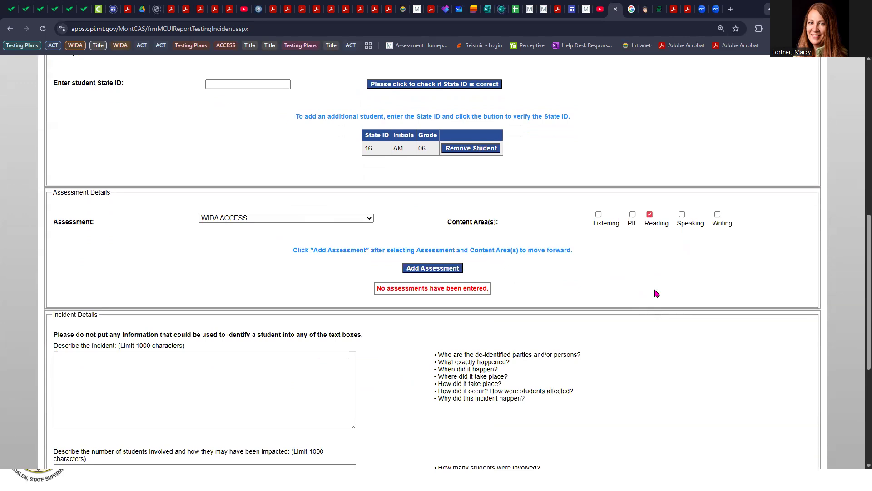
Step: Add the WIDA ACCESS assessment with the Reading content area to the report
left_click(438, 268)
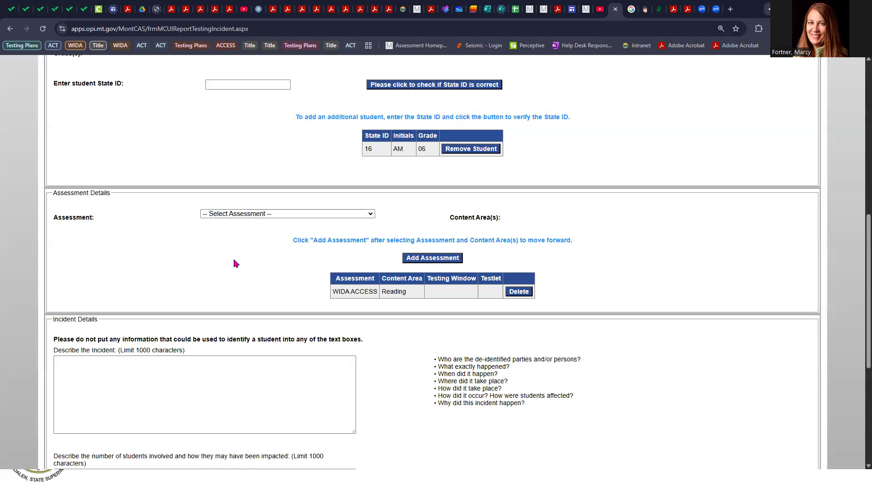
Step: Add the DLM Alternate ELA/math Assessment with Math, Window 1 and testlet "jumping jacks", and delete that assessment entry again
left_click(369, 215)
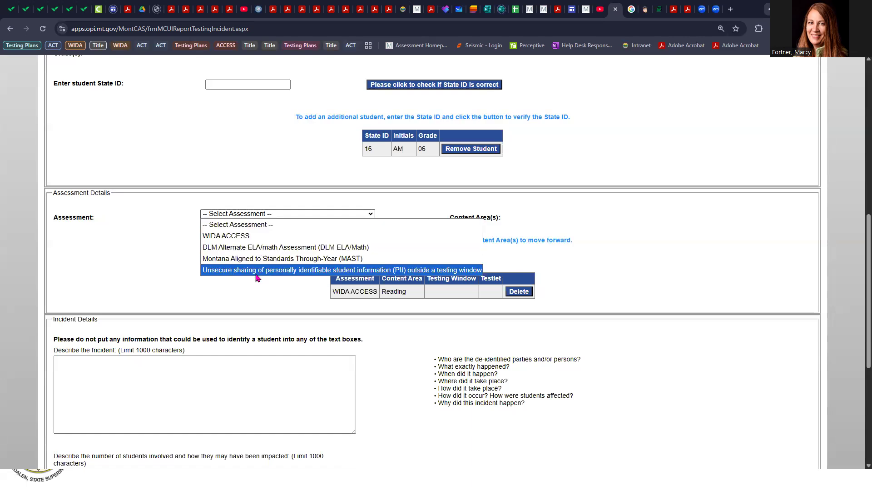
left_click(309, 246)
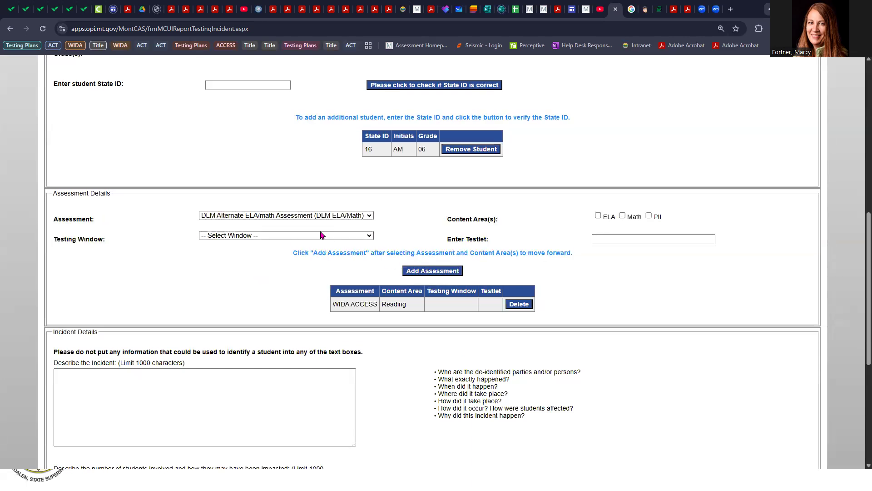
left_click(622, 216)
left_click(370, 236)
left_click(296, 258)
left_click(648, 242)
key("Down")
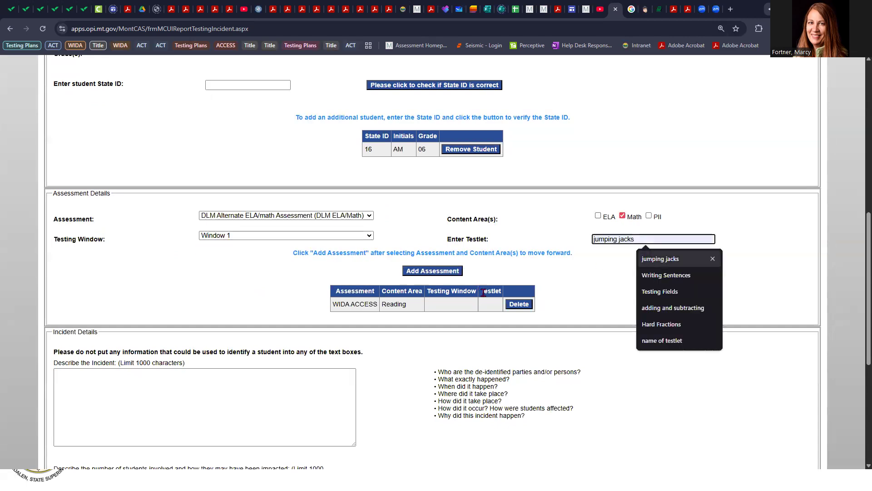
key("Return")
left_click(449, 273)
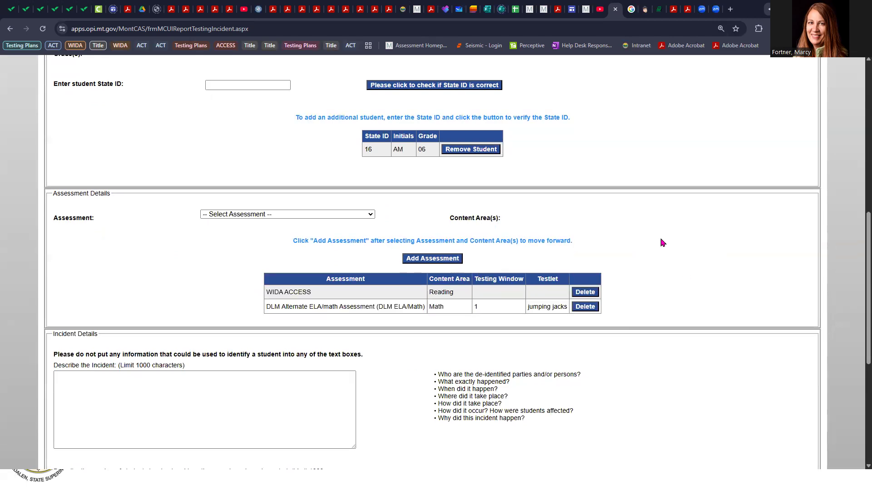
left_click(585, 306)
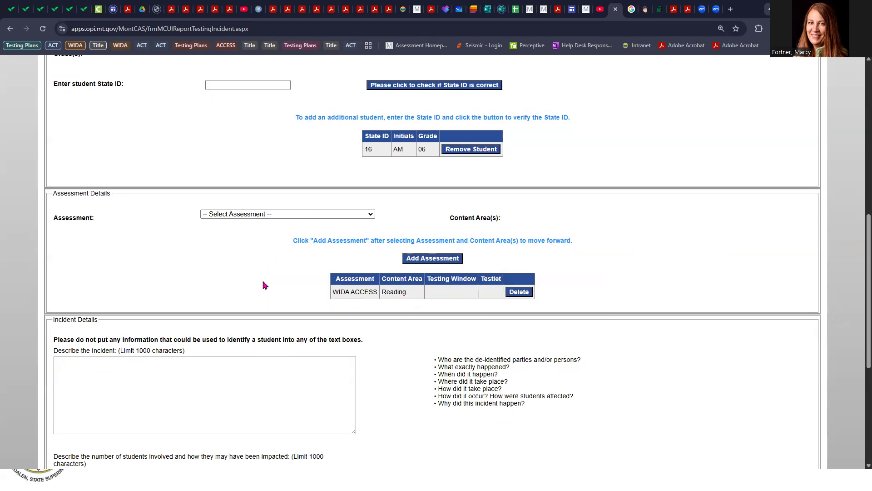
Step: Describe the incident: during the WIDA ACCESS Listening domain, the student took out his cell phone, and the TA noticed him looking at social media
scroll(192, 268, "down", 2)
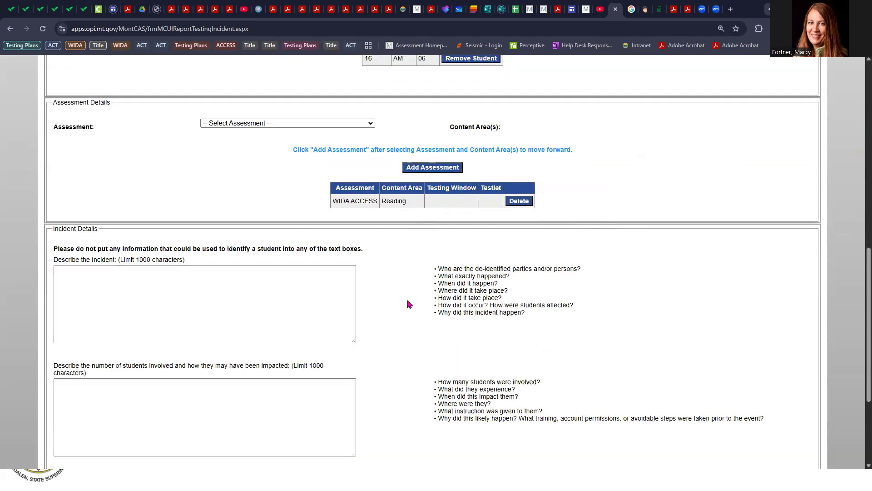
scroll(407, 304, "down", 2)
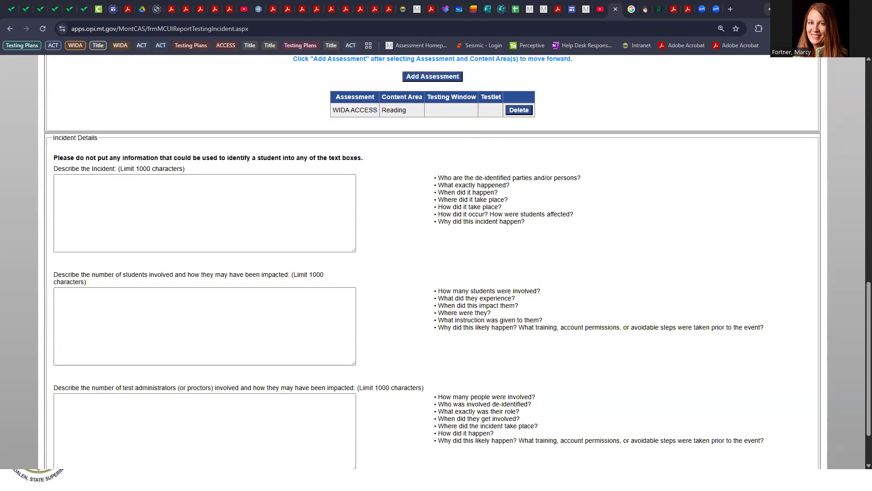
left_click(177, 189)
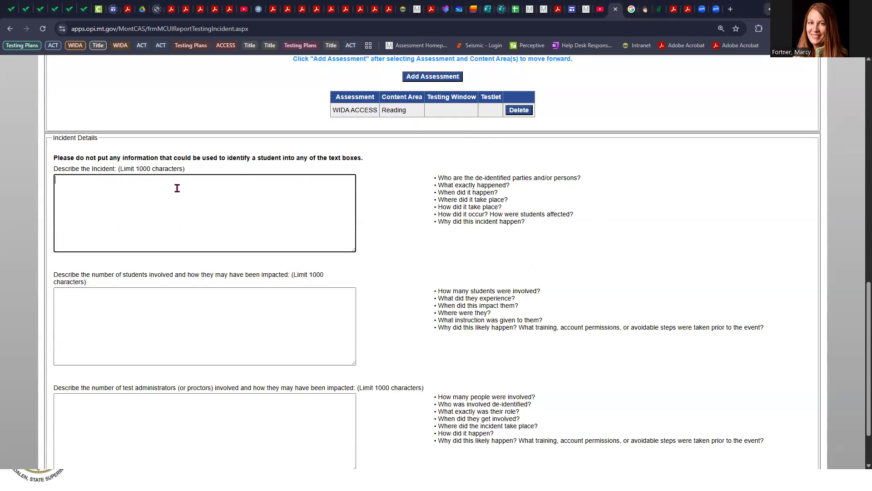
type("During the Listening domain of the WIDA ACCESS test, the student pulled his cell phone out of his pocket. The TA was monitoring the session and noticed the phone in the student’s lap. She approached the student and it appeared the student was looking at social media and did not appear to be cheating.")
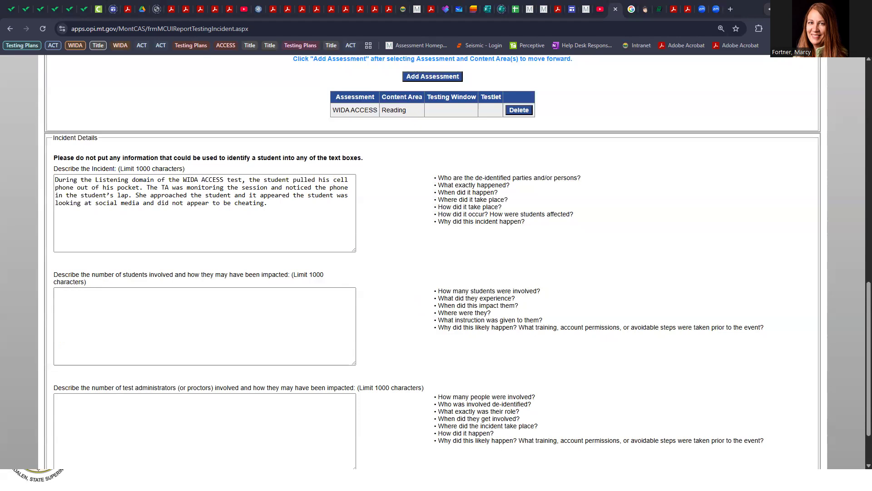
Step: Add paragraphs on the instruction to put devices in backpacks, the TA taking the phone, and the student being questioned in the Principal's office
left_click(73, 218)
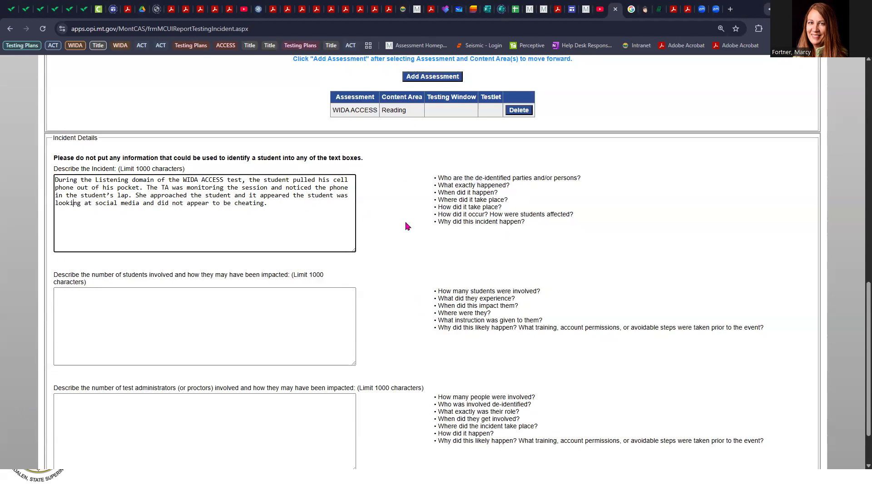
left_click(299, 204)
type("The students were instructed at the beginning of the session to put all phones, smart watches, and other devices in their backpacks prior to the test starting.")
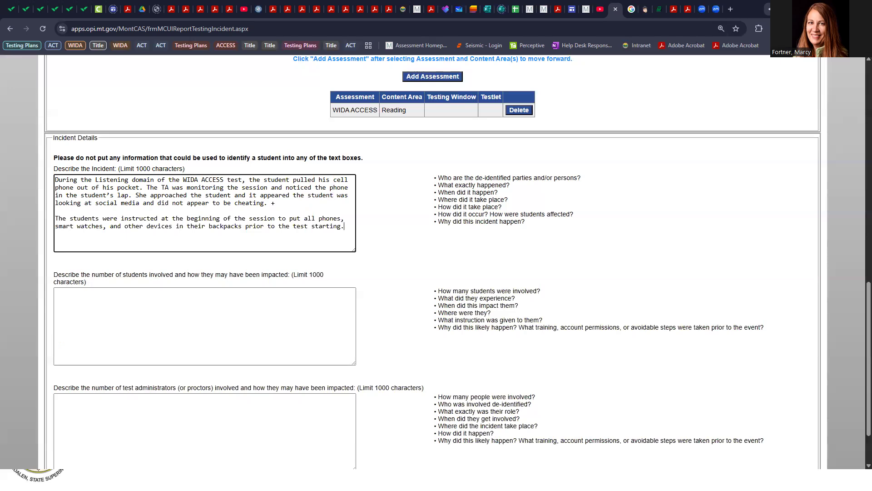
left_click(361, 225)
type("The TA took the student’s phone from him and had the student log out of the test and sit quietly until the other students were done testing. The TA then took the student to the Principal’s office. The principal questioned the student who said he was bored, and didn’t care about the test, so was looking at TikTok.")
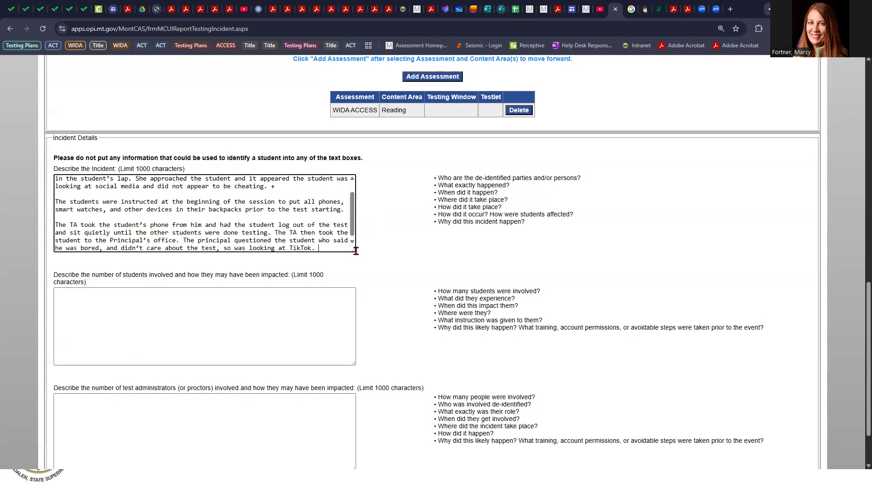
Step: Enlarge the incident description box and add that the principal reviewed the phone and saw no indication of anything other than viewing videos
left_click_drag(353, 249, 409, 303)
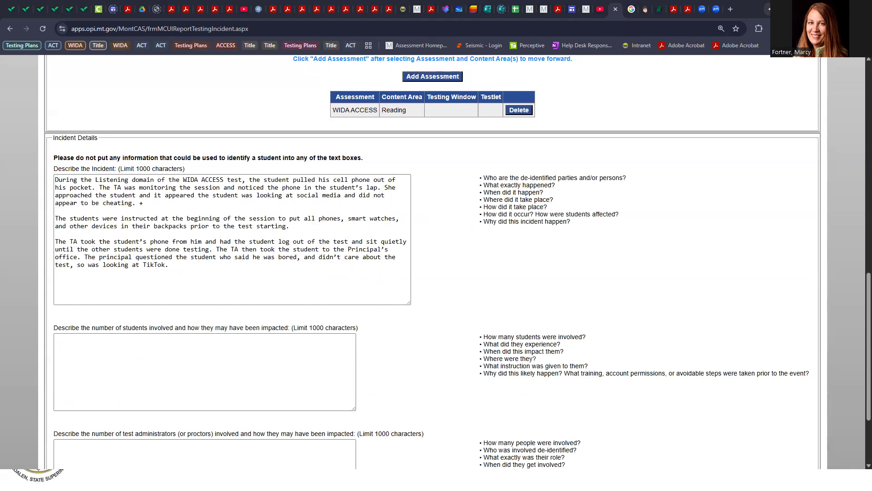
left_click(180, 268)
type("The principal reviewed the student’s phone and did not see any indication that the student was doing anything other than viewing videos.")
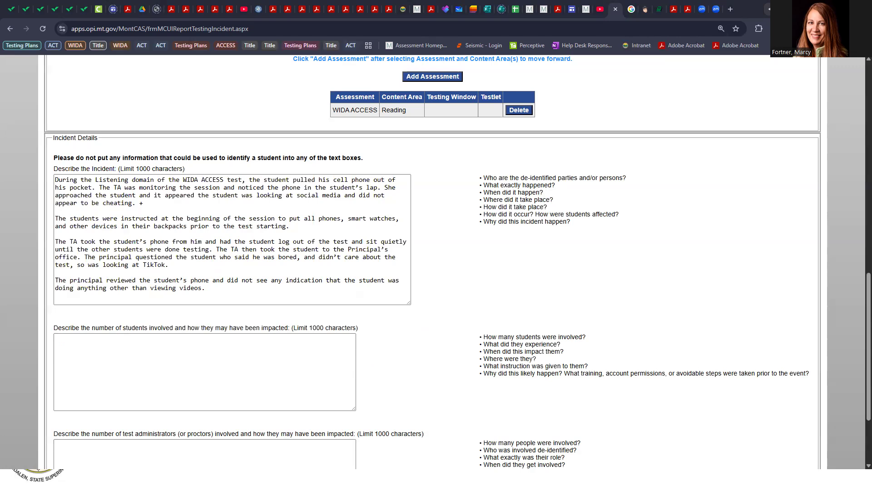
Step: Describe the student impact: one student involved, no others appeared distracted, and the phone review and the student's statement did not indicate cheating
left_click(204, 343)
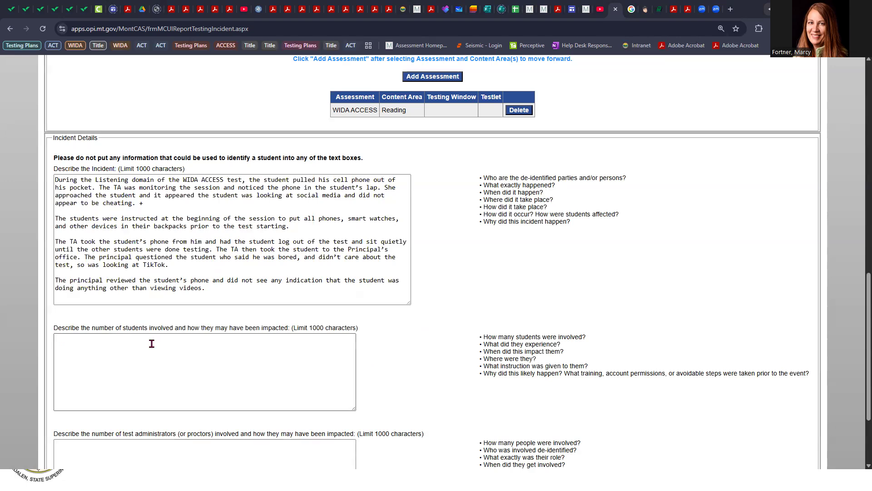
type("One student was involved. No other student’s appeared distracted by the incident. The student may have been trying to find an answer to his test, but a review of the phone did not indicate that, and the student stated he was not cheating.")
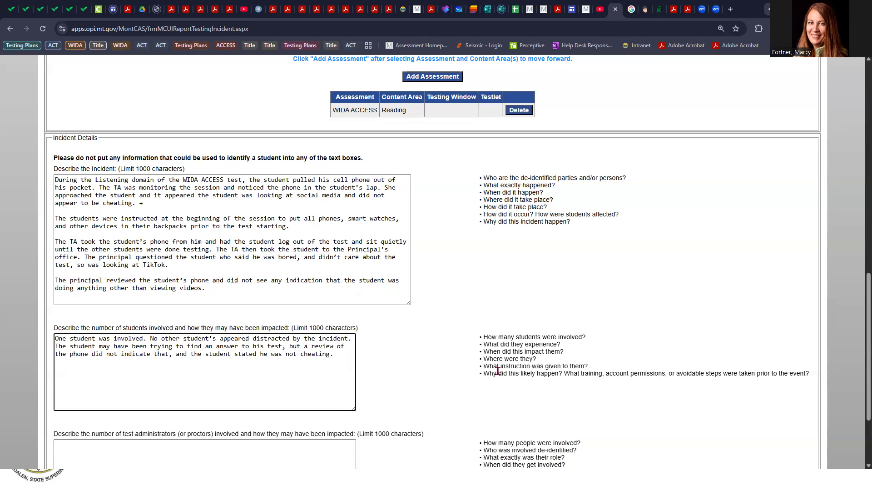
Step: Describe the test administrator involvement: one TA, who will individually check with students in the future to ensure phones are not in the testing room
scroll(498, 372, "down", 1)
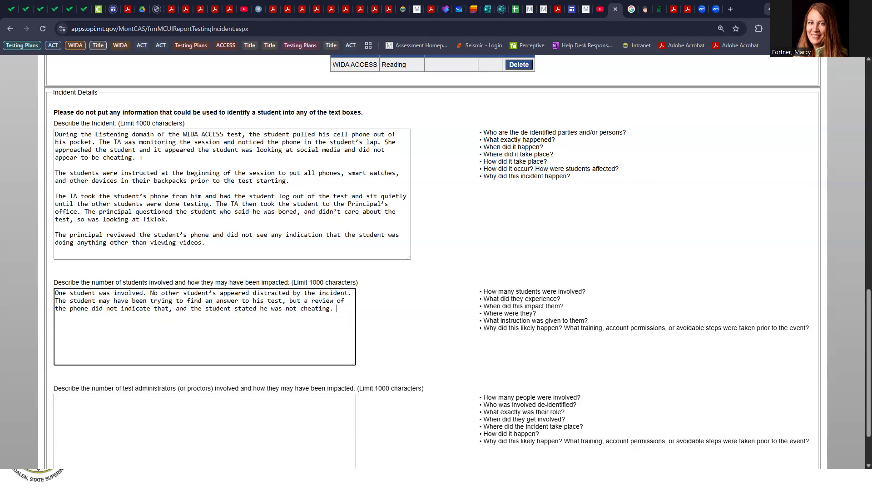
key("alt+Tab")
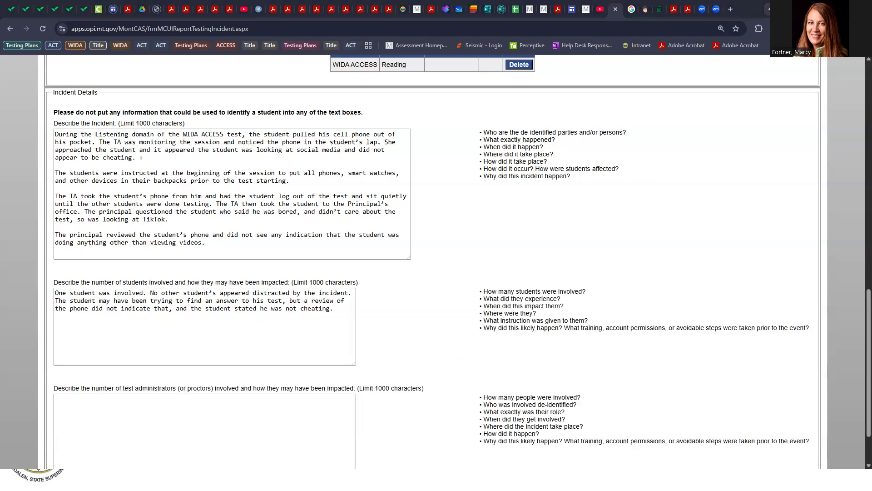
left_click(170, 415)
type("One TA was involved. The TA noted that she will individually check with students in the future to ensure phones are not present in the testing room.")
Step: Review the completed report and submit the incident to OPI
scroll(254, 354, "down", 2)
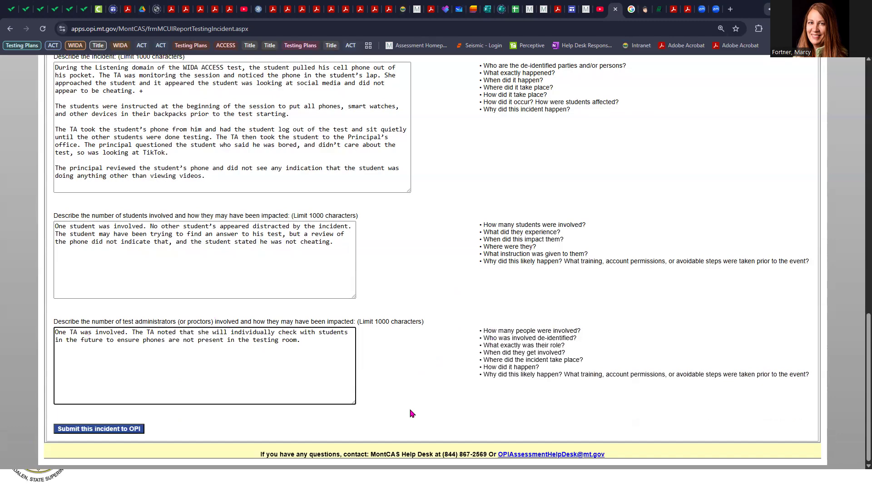
scroll(432, 296, "up", 4)
scroll(433, 296, "down", 4)
scroll(433, 297, "up", 3)
scroll(432, 296, "down", 3)
left_click(104, 430)
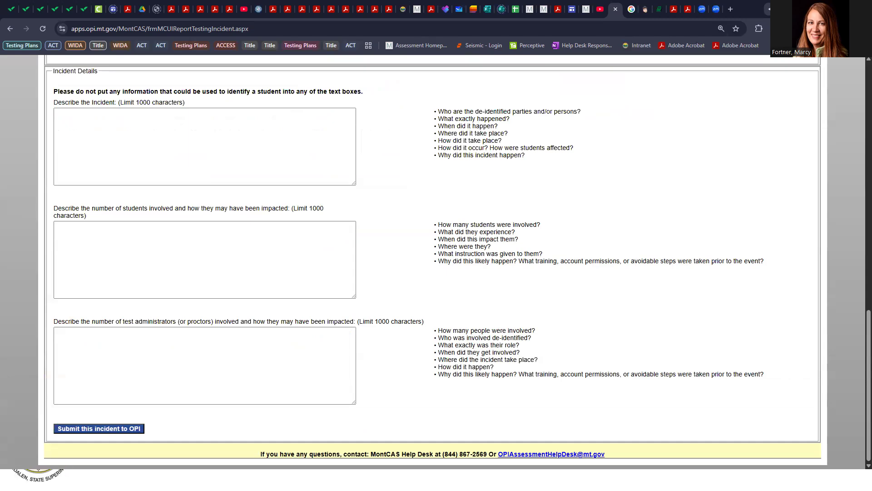
Step: Check the submission email in Outlook and return to the MontCAS list of reported incidents for Hawkins Middle School
scroll(254, 257, "up", 15)
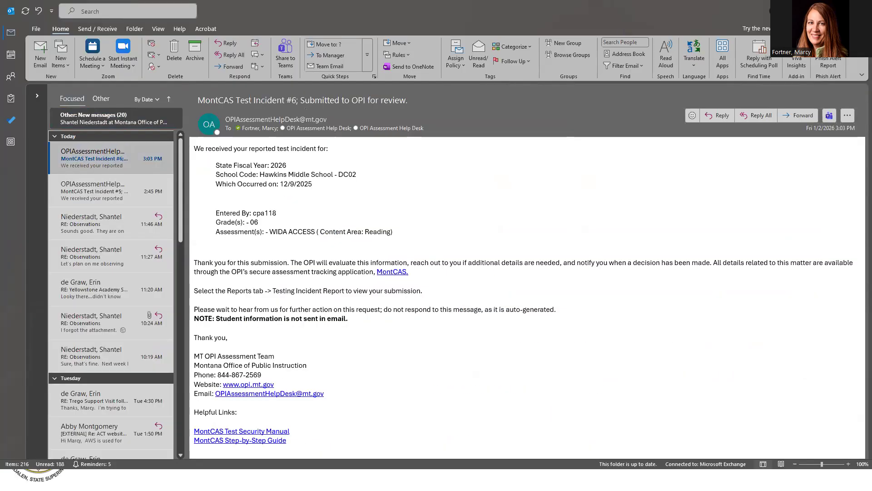
left_click(811, 7)
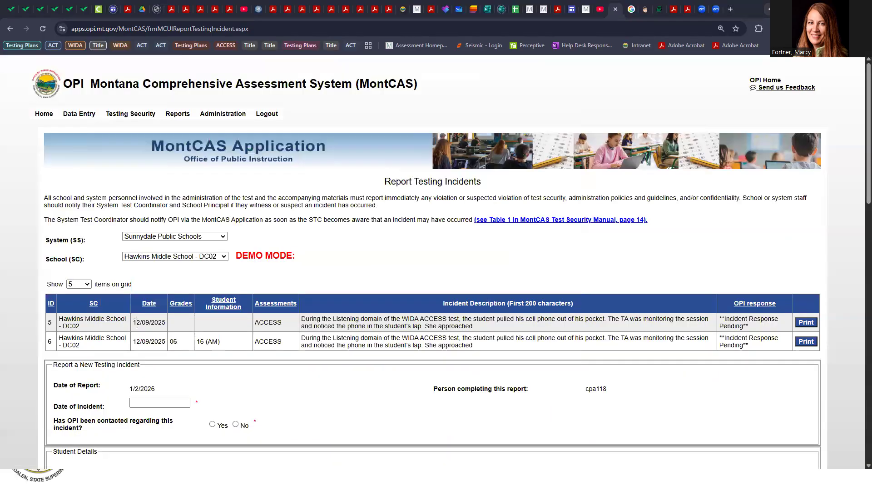